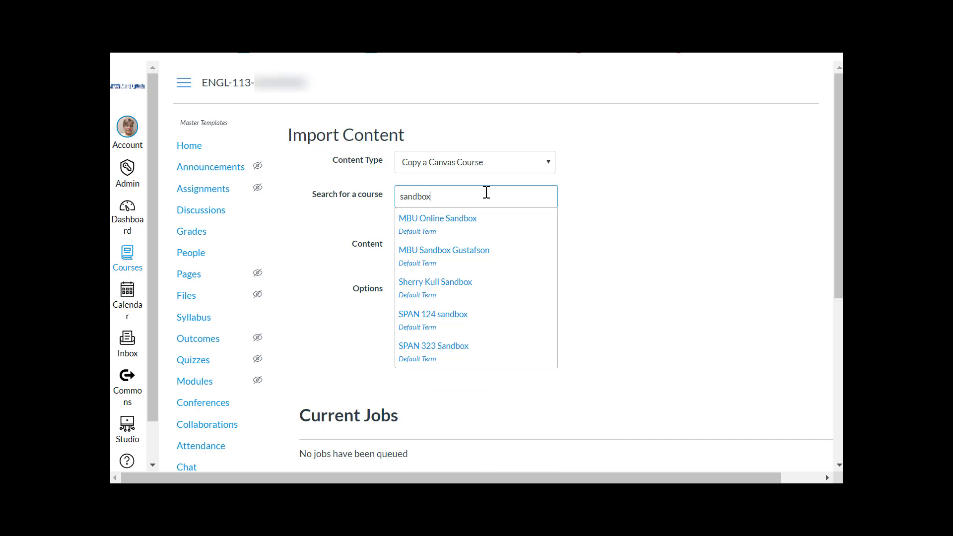
Step: Pick the sandbox course as the copy source and import only selected specific content
click(463, 280)
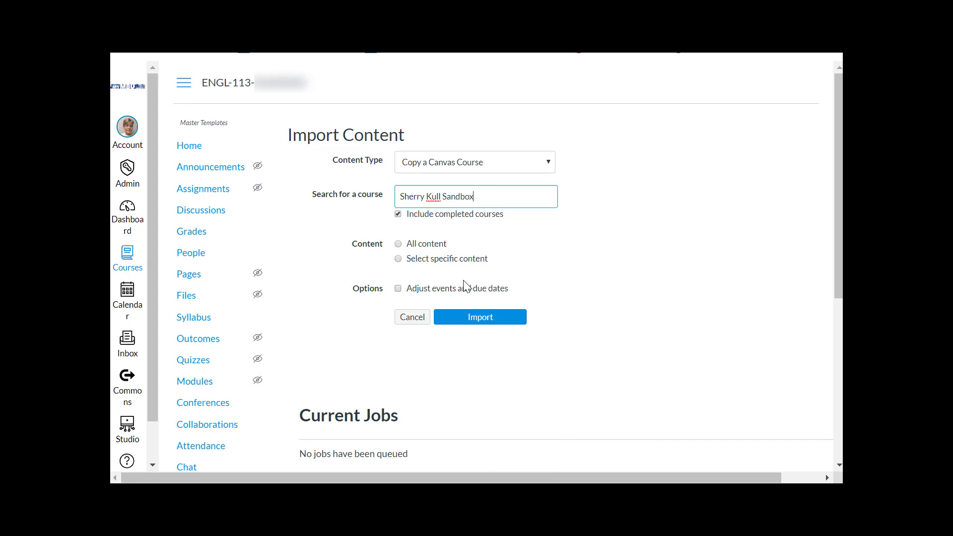
click(399, 259)
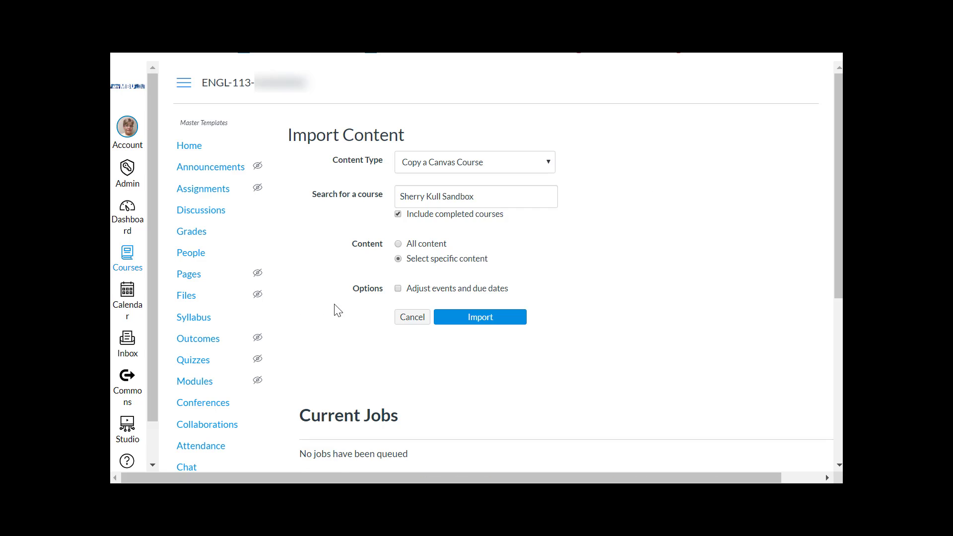
Step: Enable date adjustment, try a Monday-to-Tuesday shift substitution, then settle on removing dates
click(398, 289)
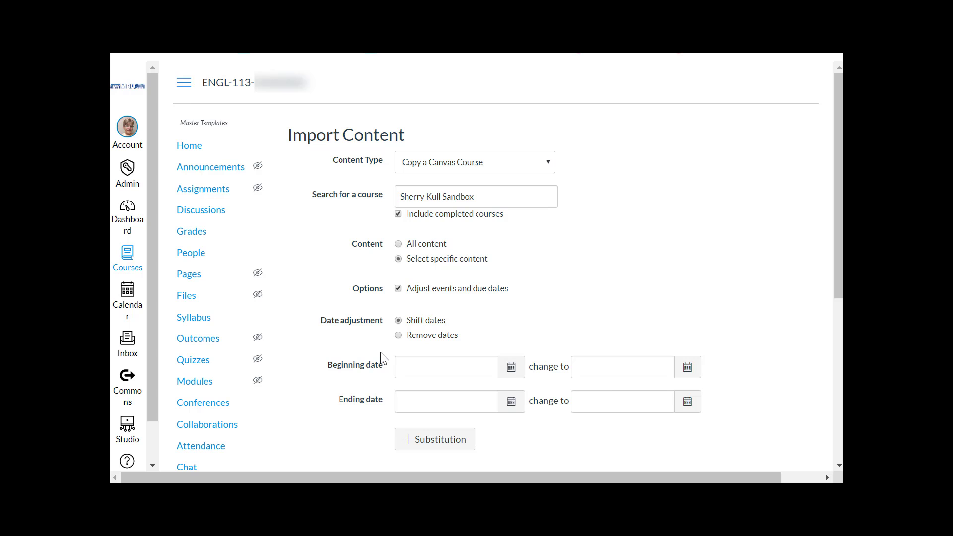
click(398, 335)
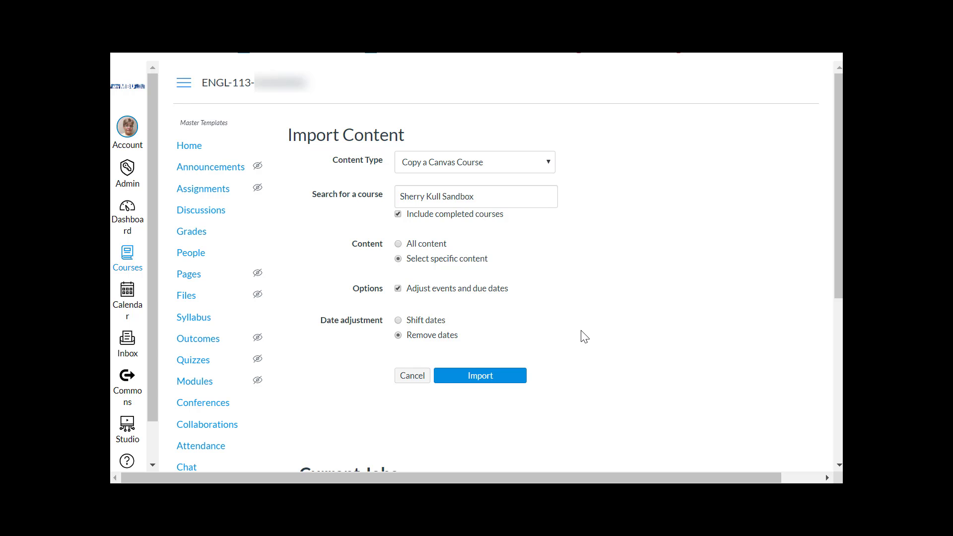
click(399, 320)
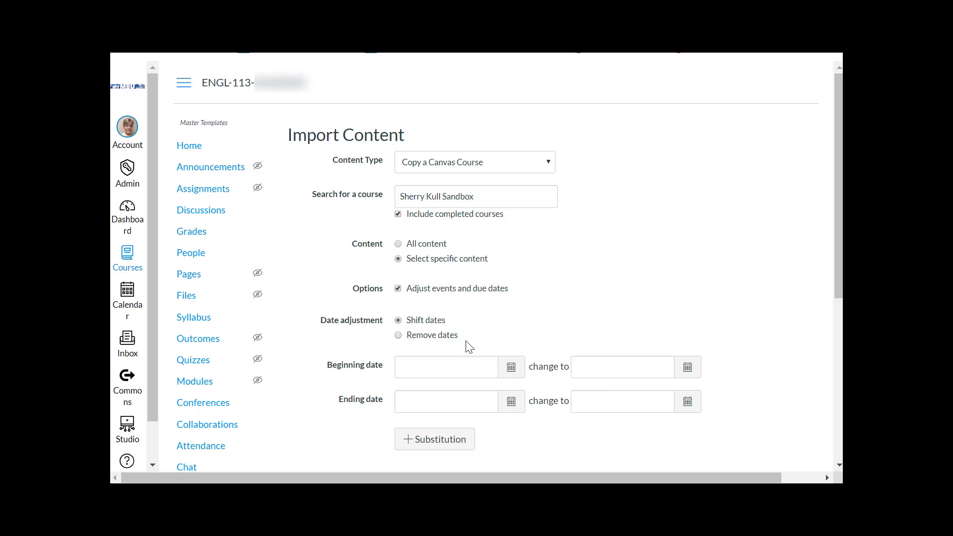
click(463, 446)
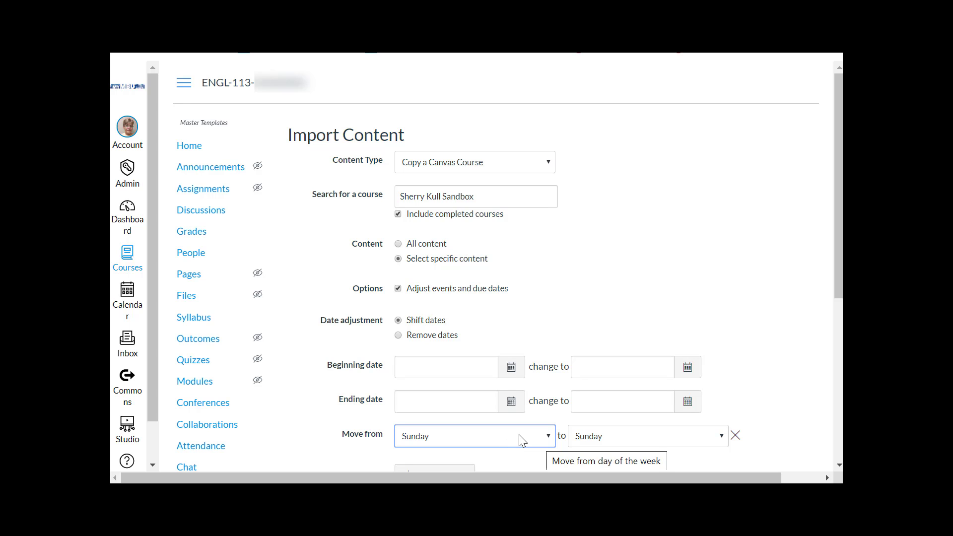
click(547, 437)
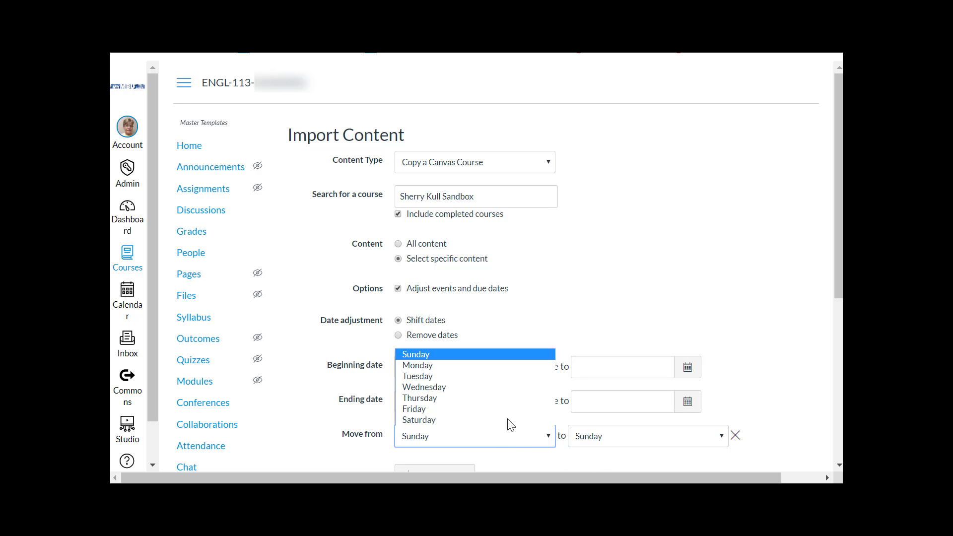
click(459, 365)
click(723, 436)
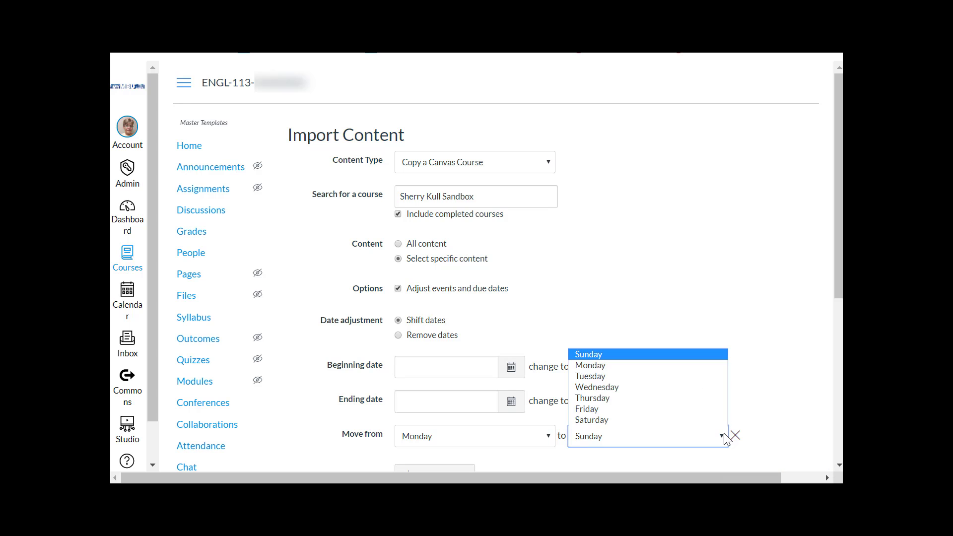
click(589, 378)
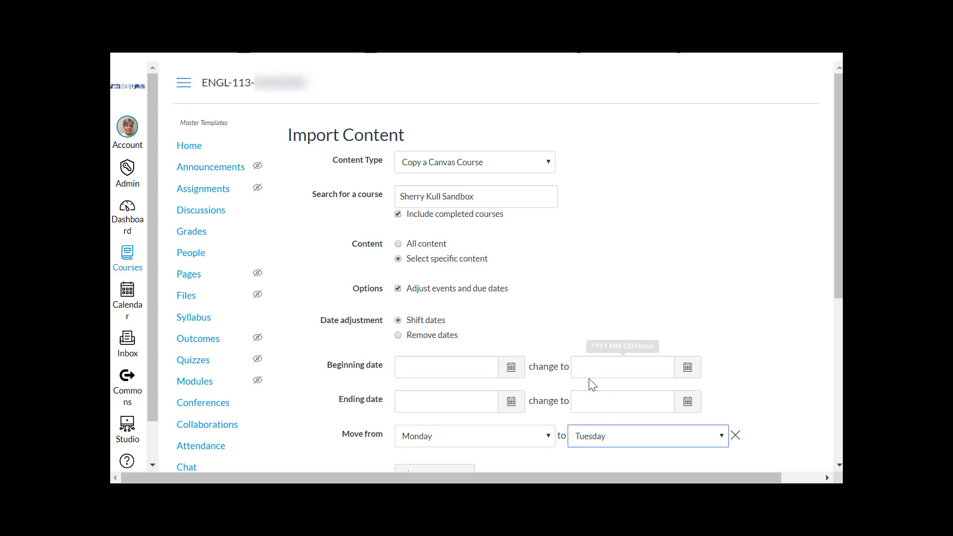
click(399, 336)
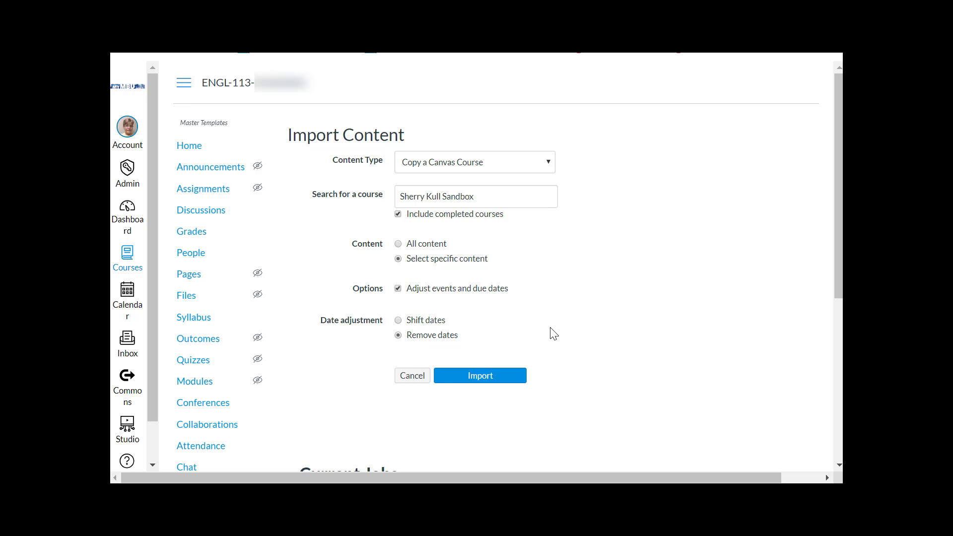
Step: Start the course copy import and open Select Content on the queued job, previewing Modules
click(472, 376)
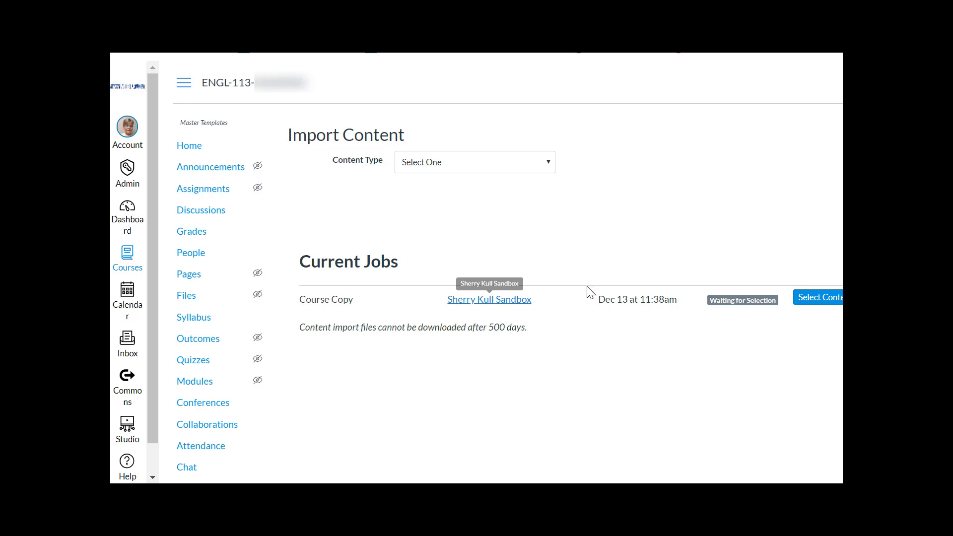
click(827, 302)
click(266, 180)
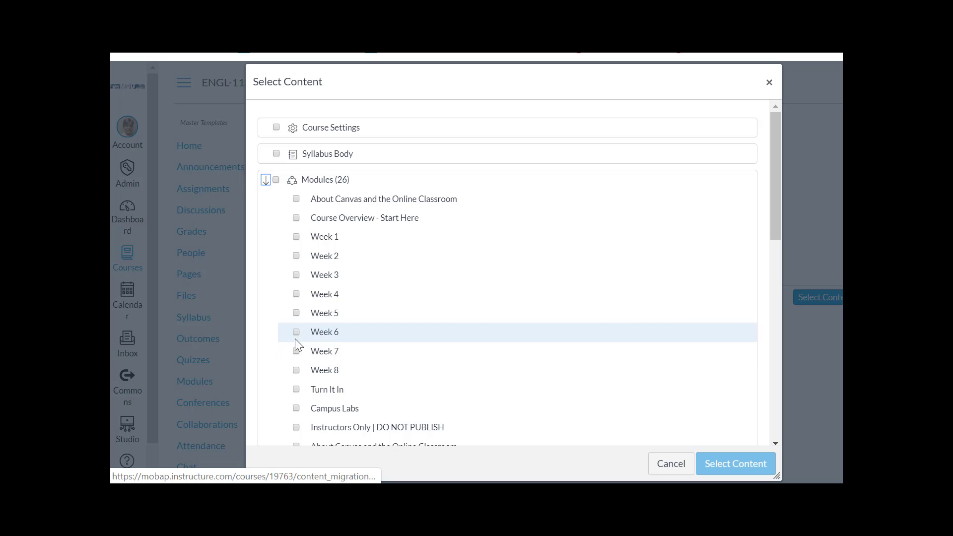
click(266, 180)
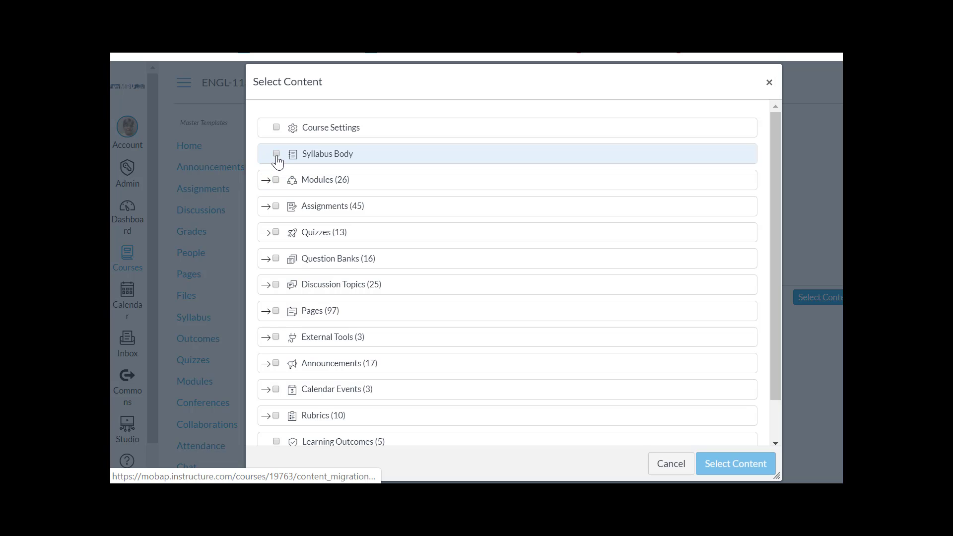
Step: Include the syllabus body in the import and expand the Modules list
click(277, 154)
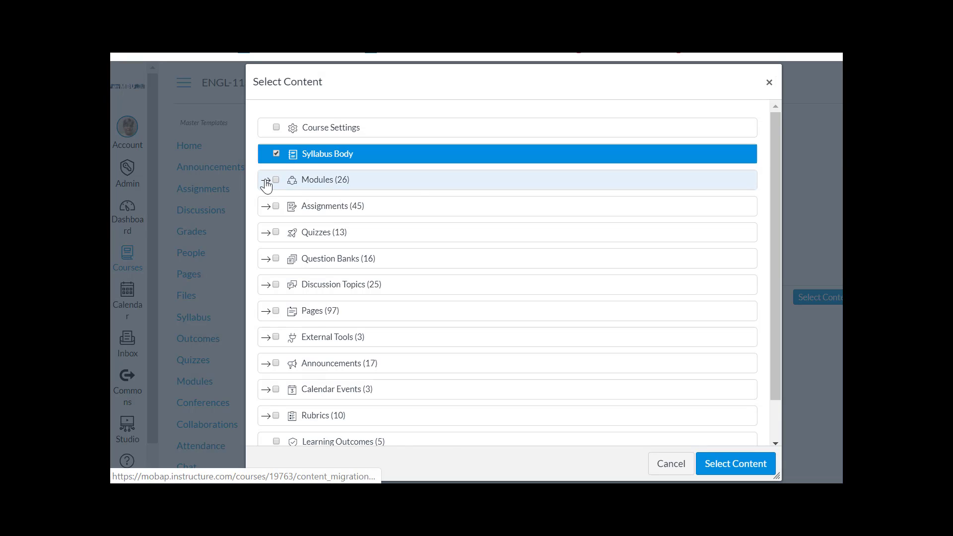
click(265, 180)
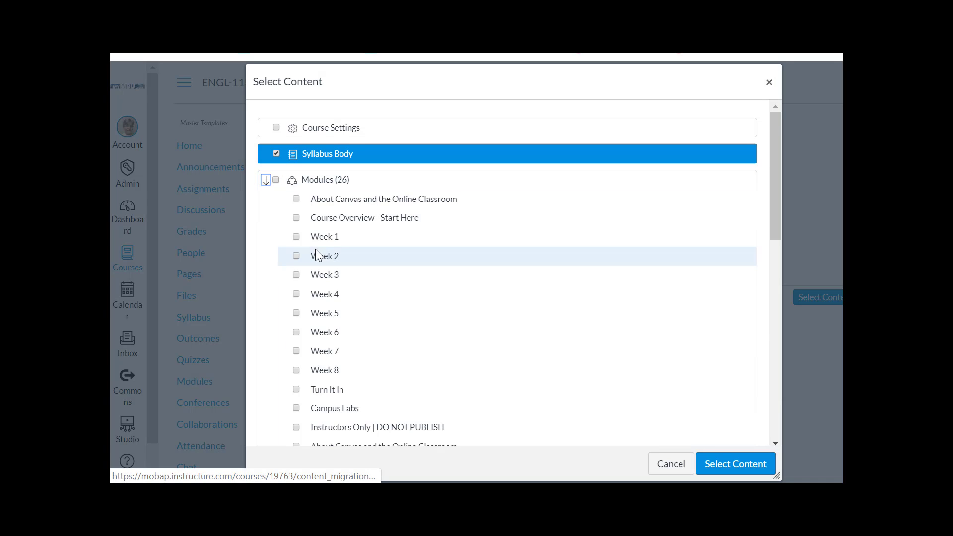
scroll(269, 408, down, 5)
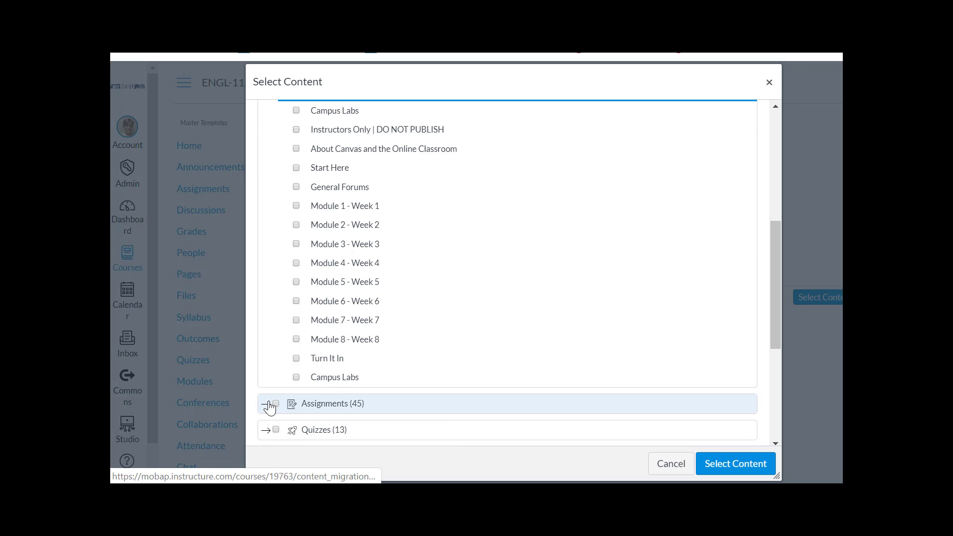
Step: Expand Assignments with its Case Study and Assignments folders, plus the Quizzes (13) group
click(269, 406)
scroll(271, 370, down, 4)
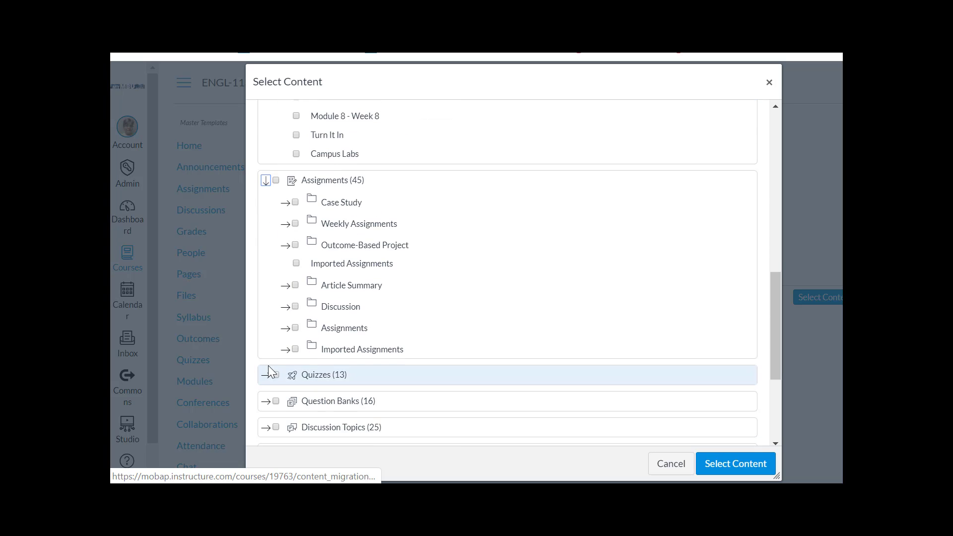
scroll(271, 370, down, 2)
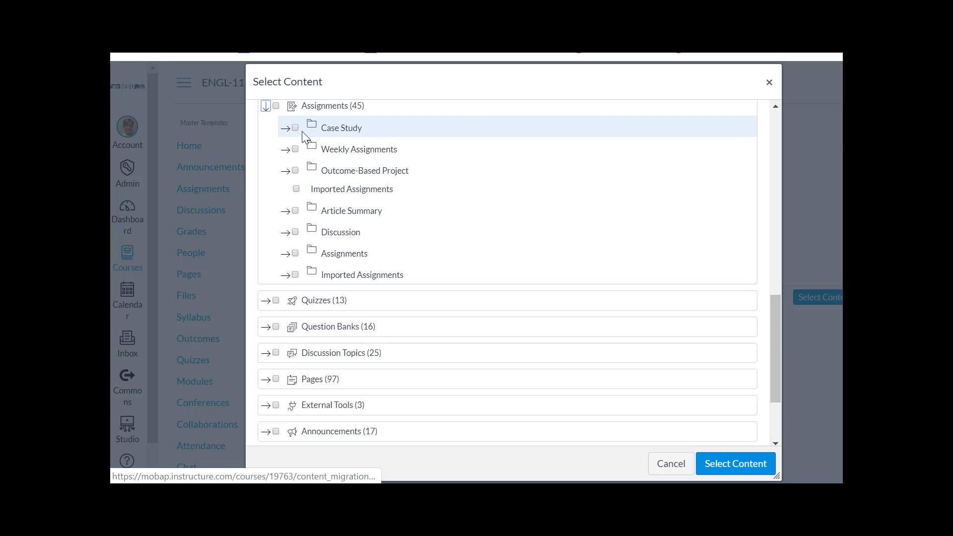
click(286, 128)
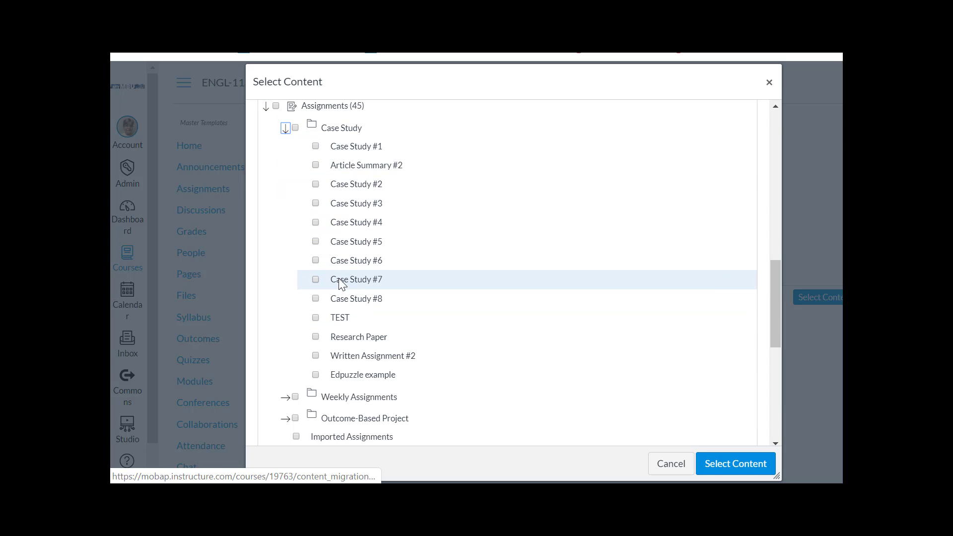
scroll(339, 281, down, 3)
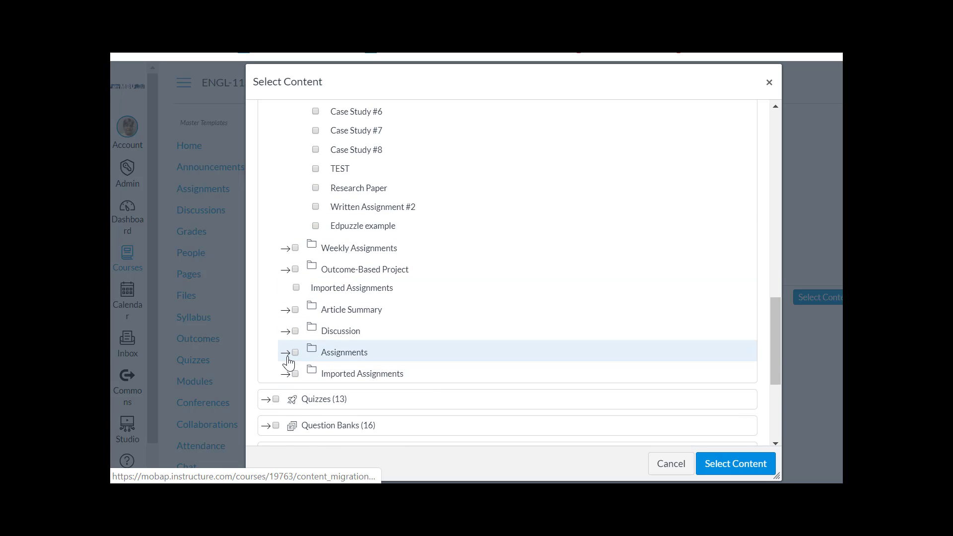
click(286, 354)
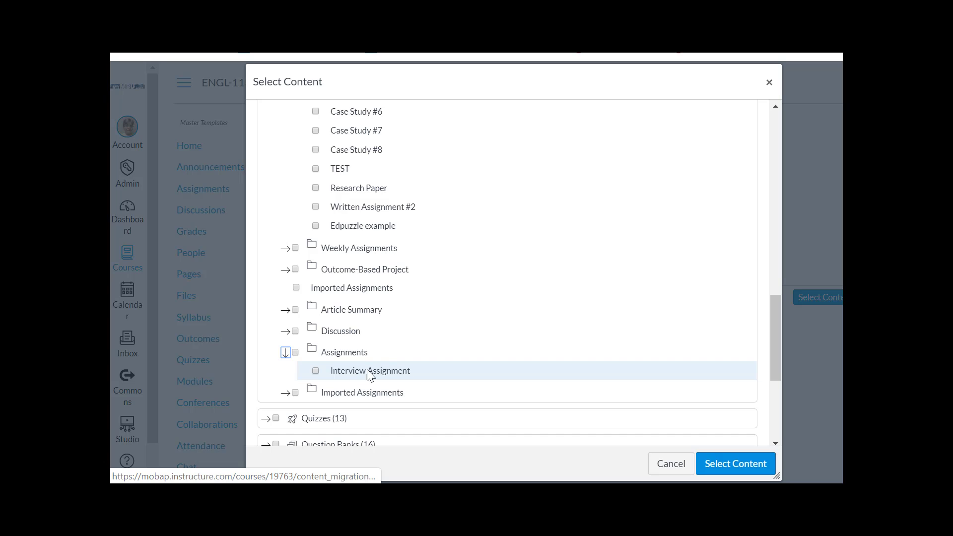
scroll(382, 353, down, 1)
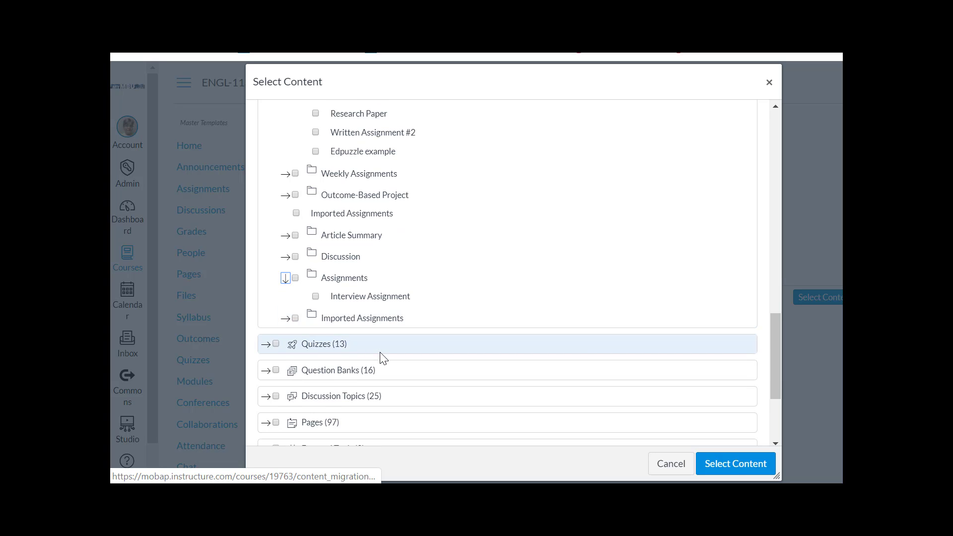
click(267, 344)
drag(775, 312, 770, 404)
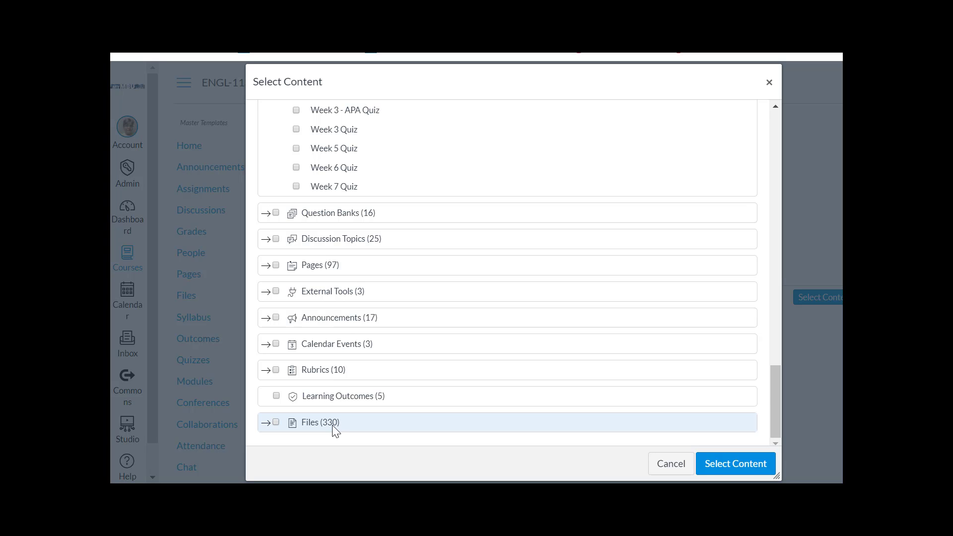
Step: Run the import with the selected items, then go to the ENGL-113 course home
click(738, 463)
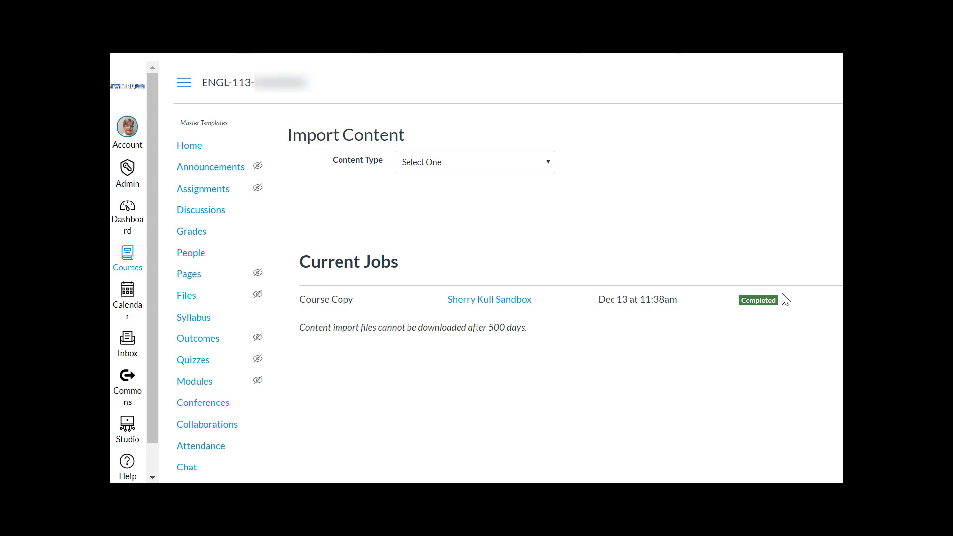
click(195, 149)
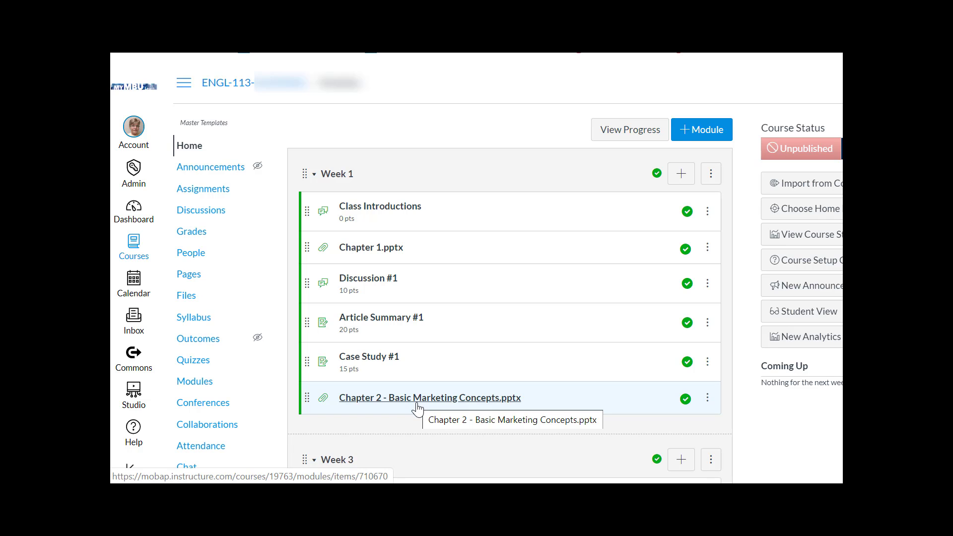
Step: Open the ENGL-113 Settings page from the course navigation
scroll(417, 408, down, 9)
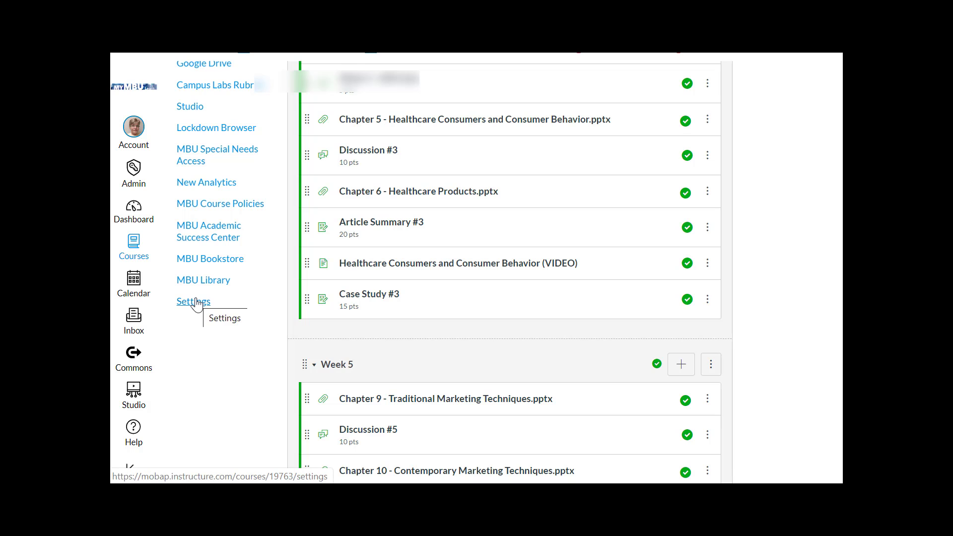
click(196, 304)
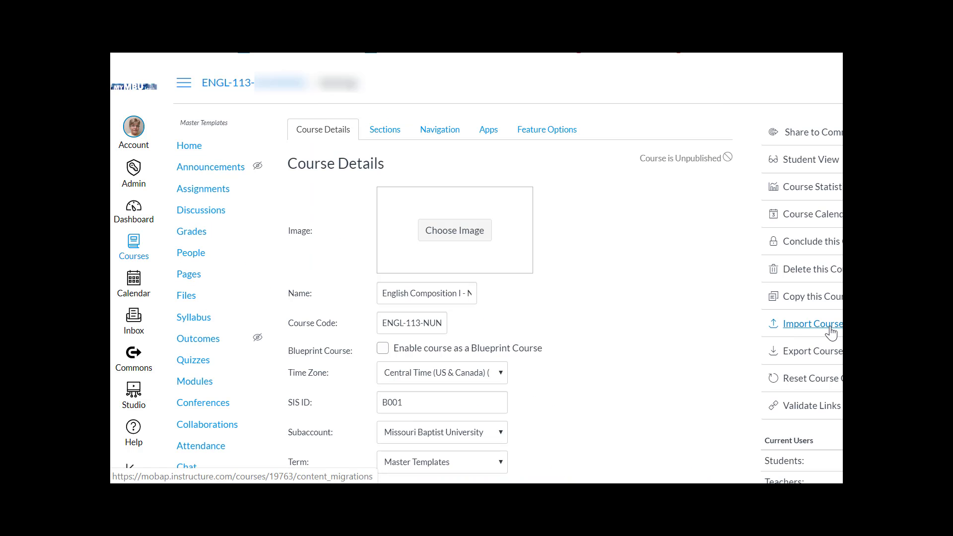
Step: Reset all ENGL-113 course content permanently, then go to the MBU Online Sandbox course
click(835, 381)
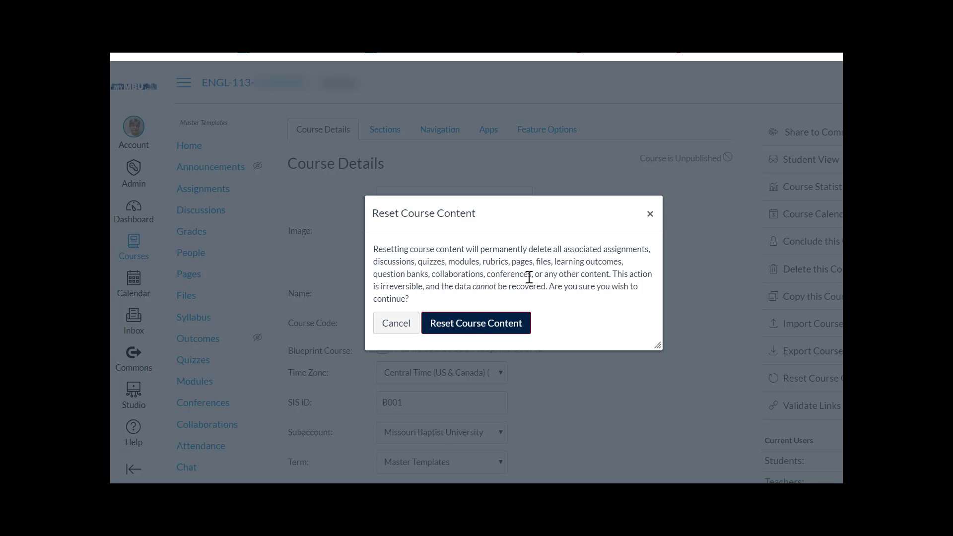
click(472, 323)
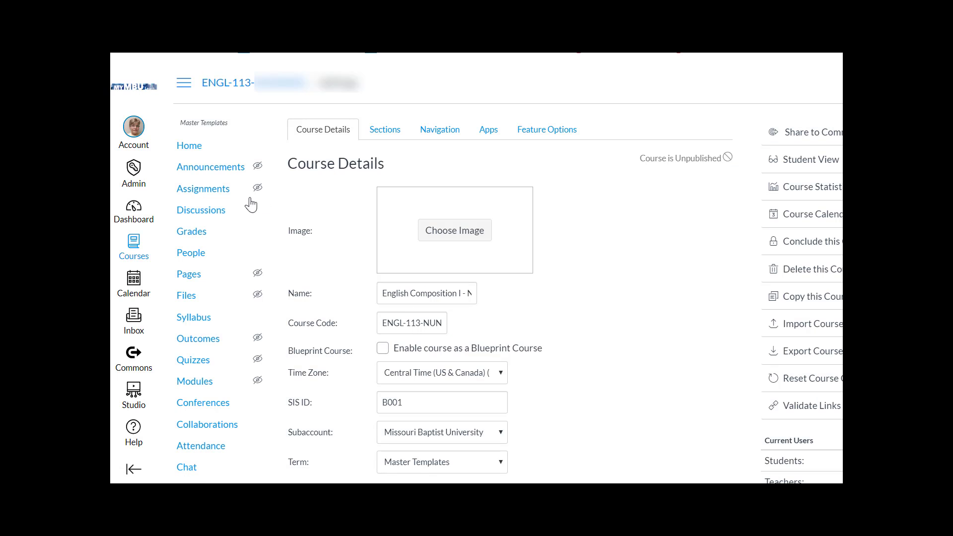
click(189, 145)
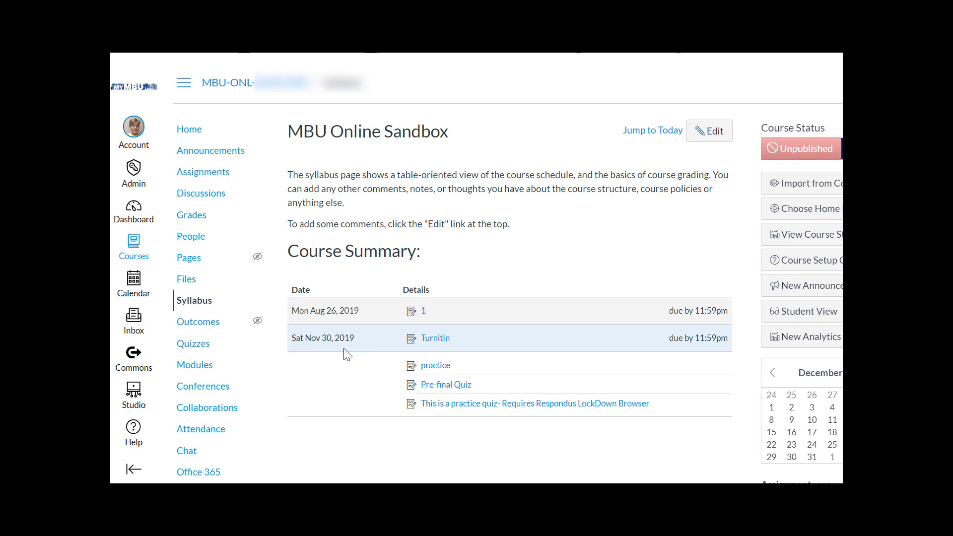
Step: In the sandbox course's Import Course Content page, set Content Type to Copy a Canvas Course
scroll(273, 395, down, 5)
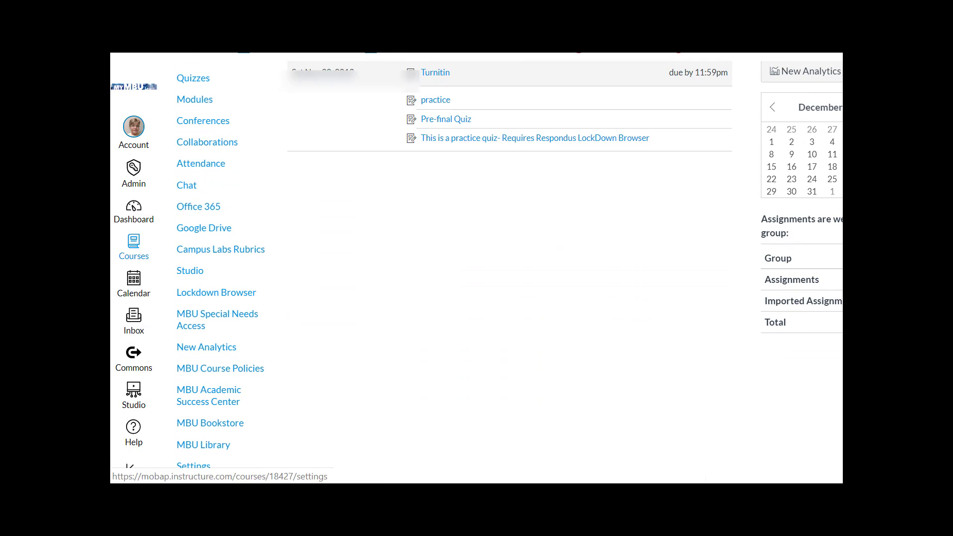
click(197, 468)
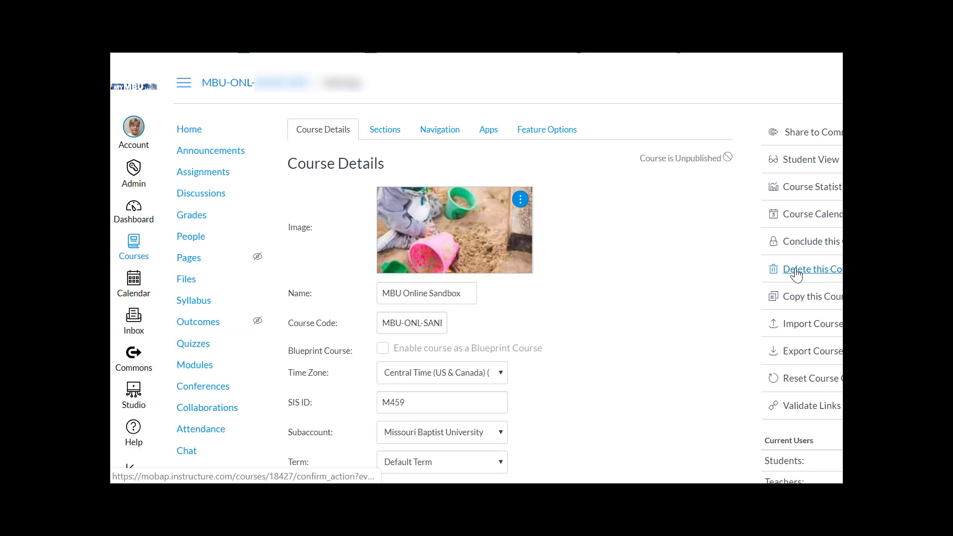
click(789, 328)
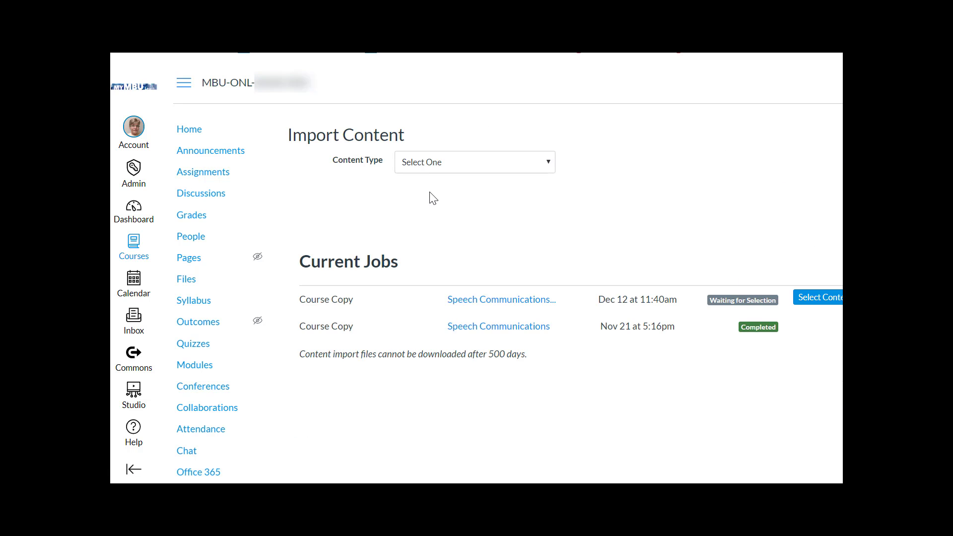
click(548, 161)
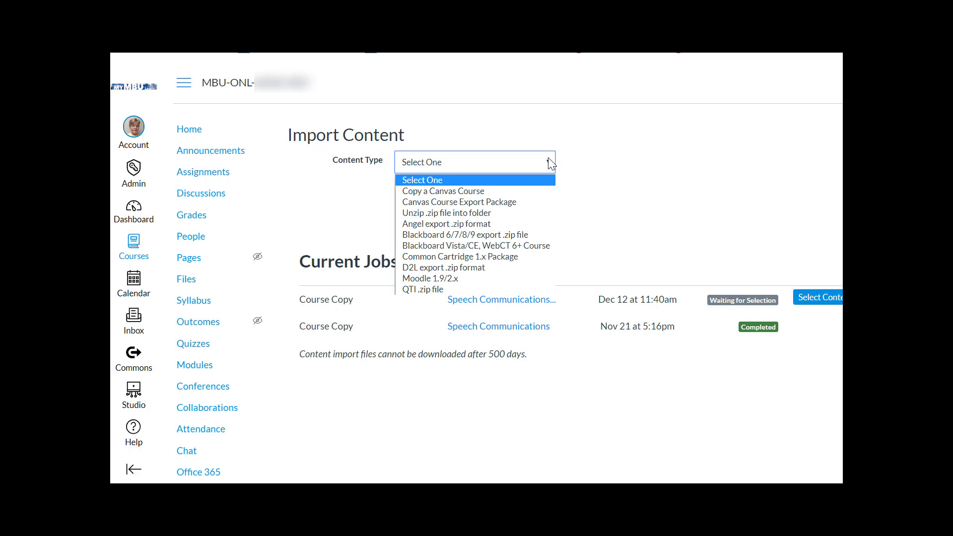
click(492, 191)
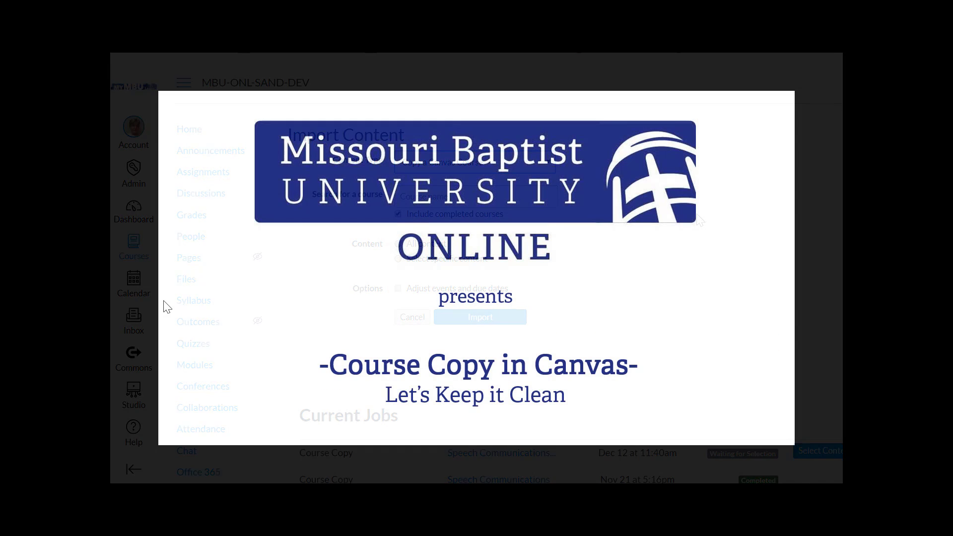